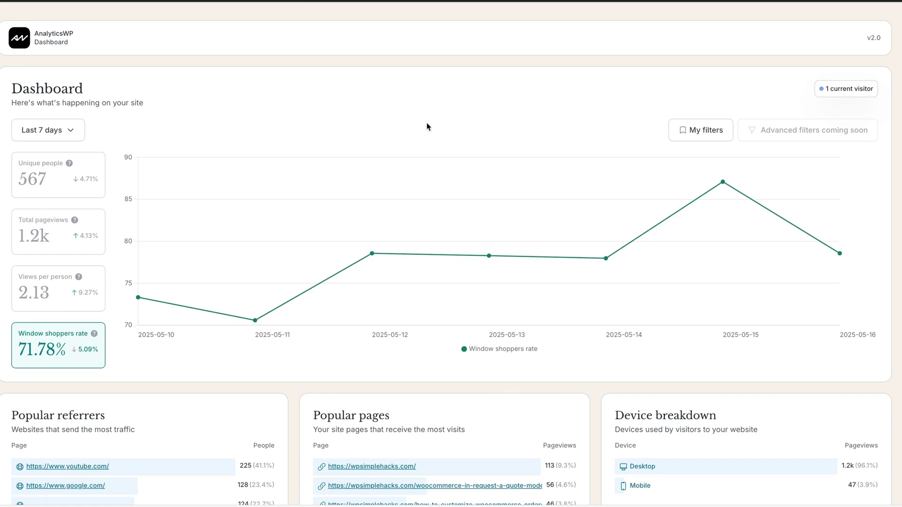
Step: View the expanded list of popular referrers through to its end and close it
{"action": "scroll", "coordinate": [441, 127], "scroll_direction": "down", "scroll_amount": 6}
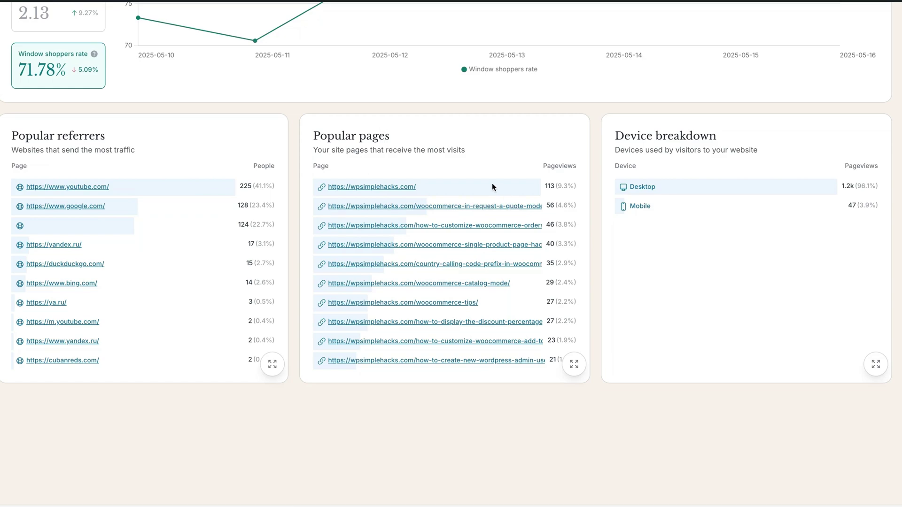
{"action": "left_click", "coordinate": [271, 366]}
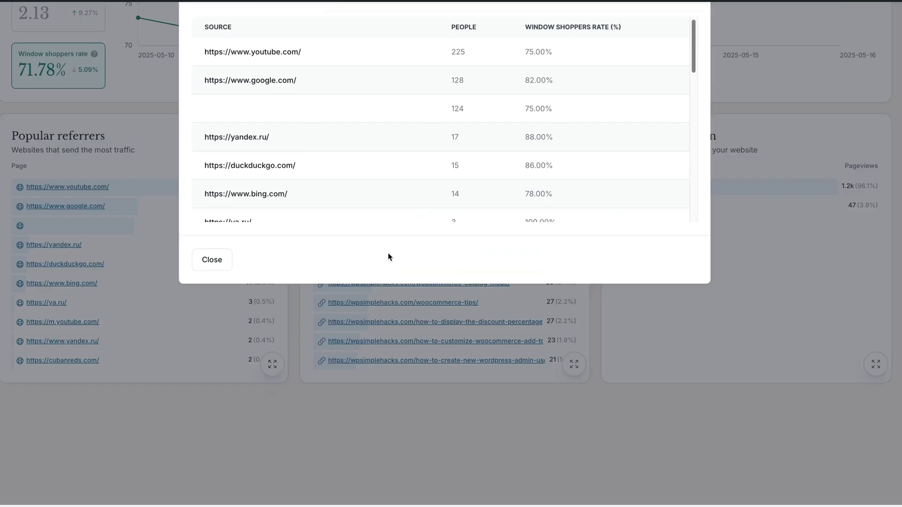
{"action": "scroll", "coordinate": [587, 122], "scroll_direction": "down", "scroll_amount": 2}
{"action": "scroll", "coordinate": [587, 121], "scroll_direction": "down", "scroll_amount": 5}
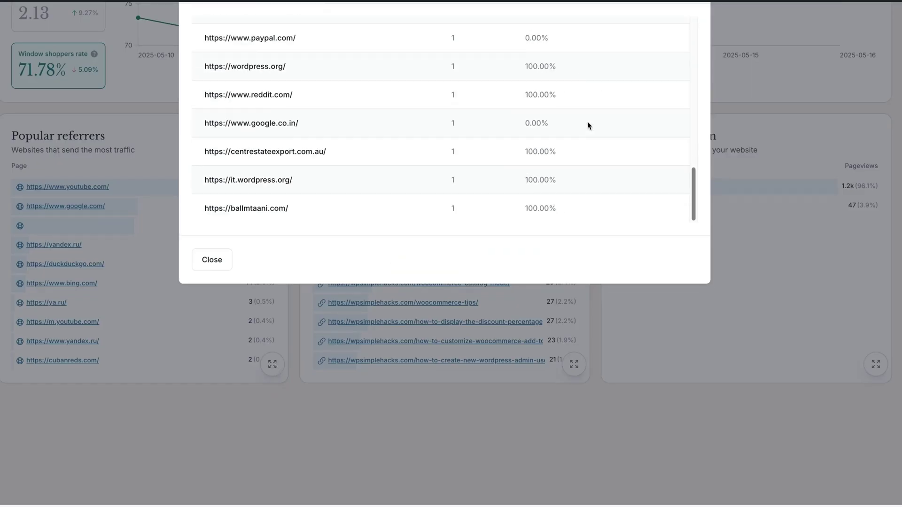
{"action": "left_click", "coordinate": [225, 260]}
Step: View the expanded list of popular pages with their pageviews and close it
{"action": "left_click", "coordinate": [564, 367]}
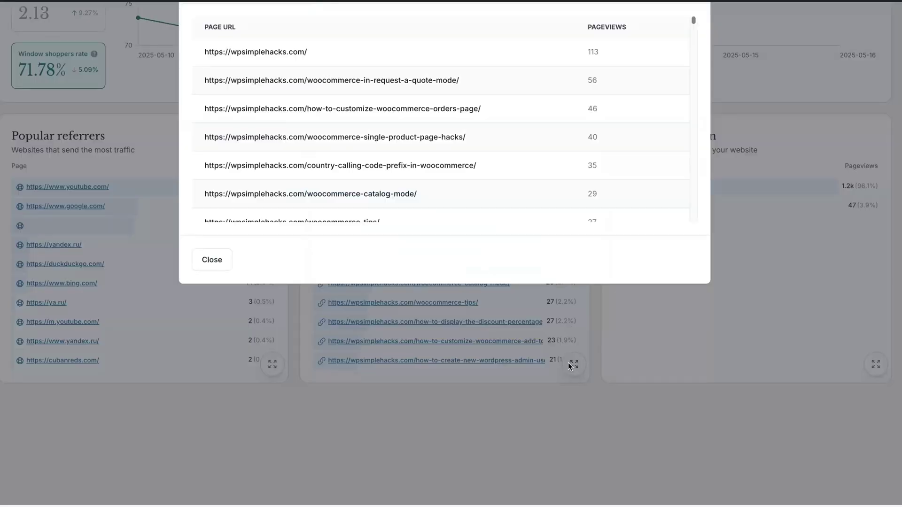
{"action": "scroll", "coordinate": [514, 177], "scroll_direction": "down", "scroll_amount": 10}
{"action": "left_click", "coordinate": [227, 261]}
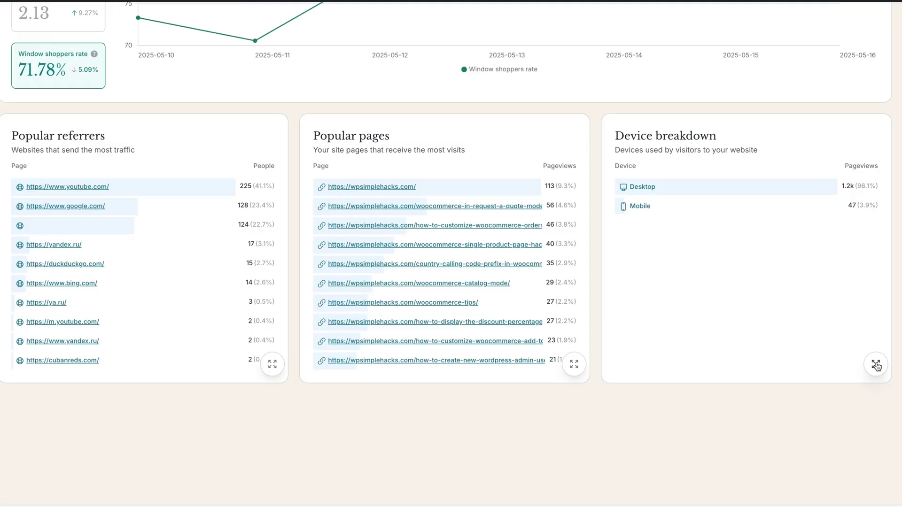
Step: View the expanded device breakdown, close it and return to the dashboard chart
{"action": "left_click", "coordinate": [876, 365]}
{"action": "left_click", "coordinate": [224, 207]}
{"action": "scroll", "coordinate": [494, 181], "scroll_direction": "up", "scroll_amount": 6}
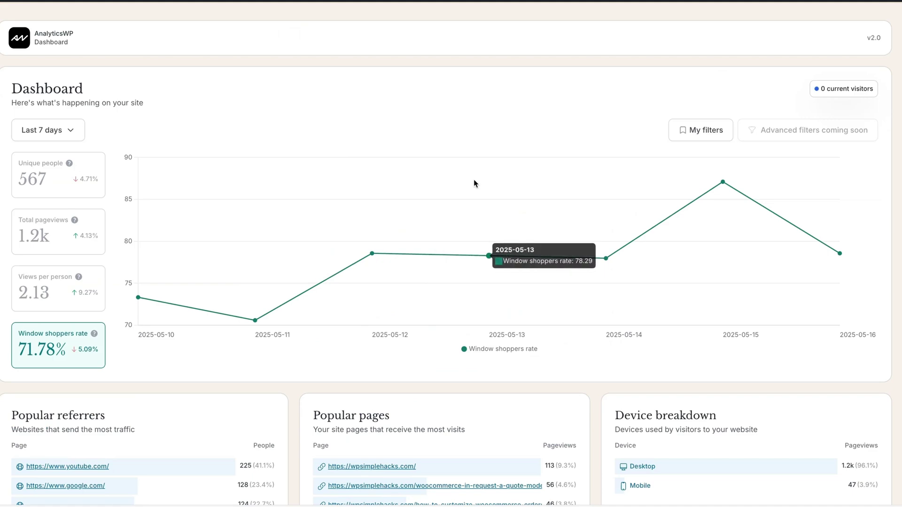
Step: Open the AnalyticsWP integrations and review the eCommerce, Site Builder and Forms groups
{"action": "scroll", "coordinate": [446, 184], "scroll_direction": "down", "scroll_amount": 5}
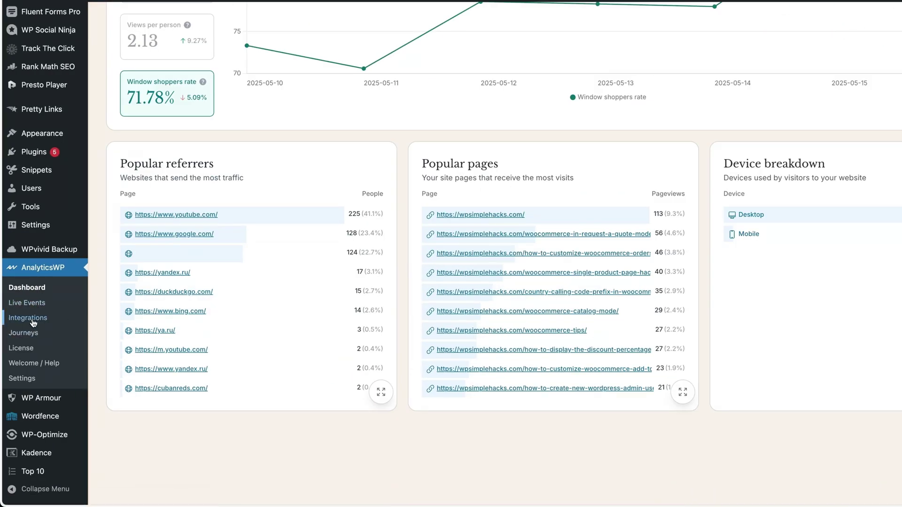
{"action": "left_click", "coordinate": [32, 320]}
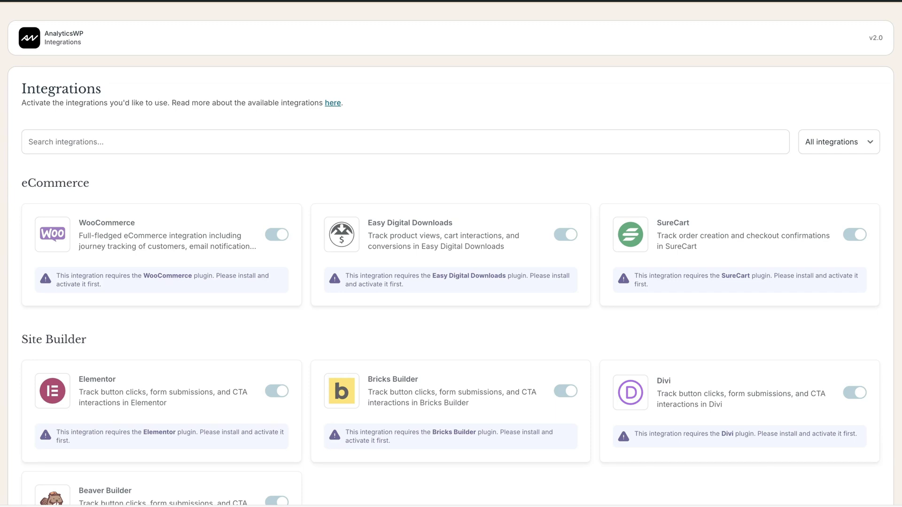
{"action": "scroll", "coordinate": [554, 130], "scroll_direction": "down", "scroll_amount": 1}
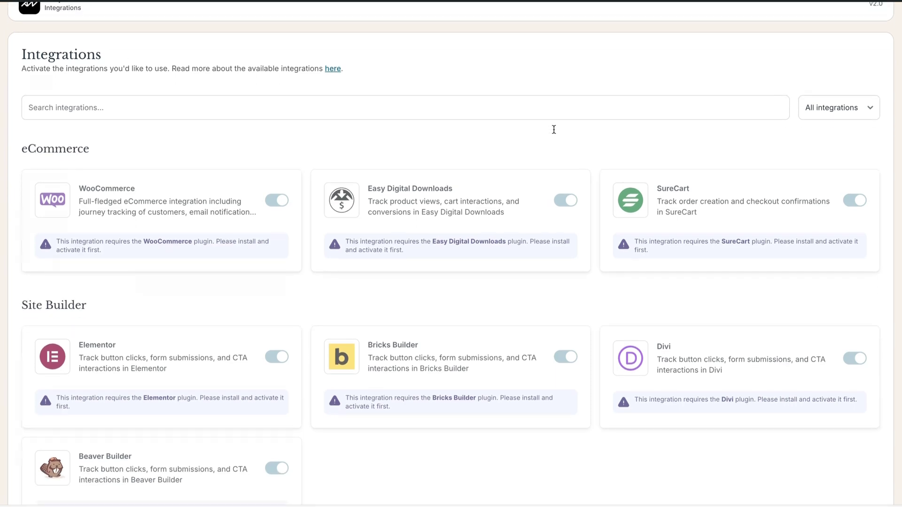
{"action": "scroll", "coordinate": [554, 129], "scroll_direction": "down", "scroll_amount": 3}
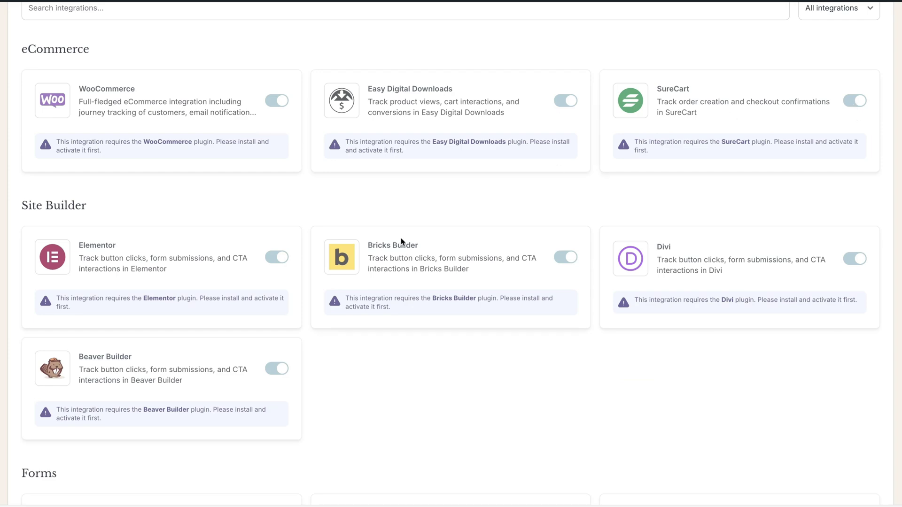
{"action": "scroll", "coordinate": [401, 241], "scroll_direction": "down", "scroll_amount": 3}
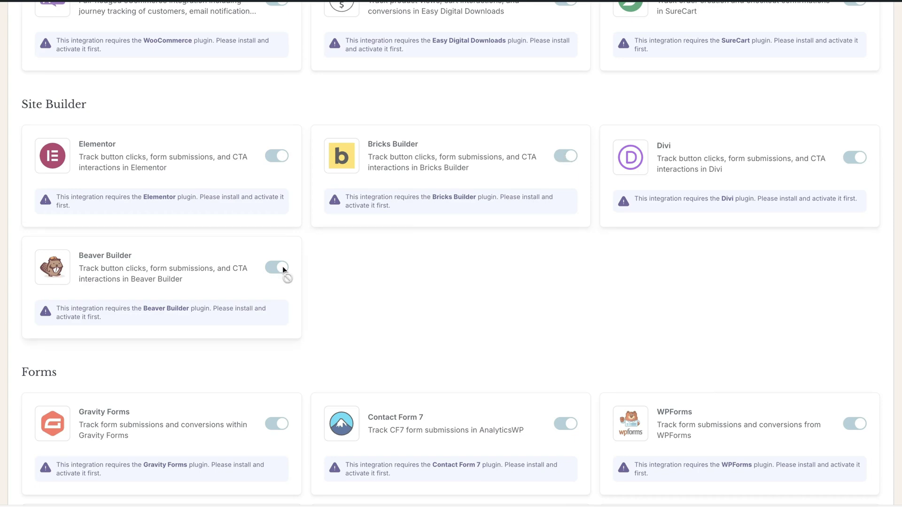
{"action": "scroll", "coordinate": [504, 267], "scroll_direction": "down", "scroll_amount": 5}
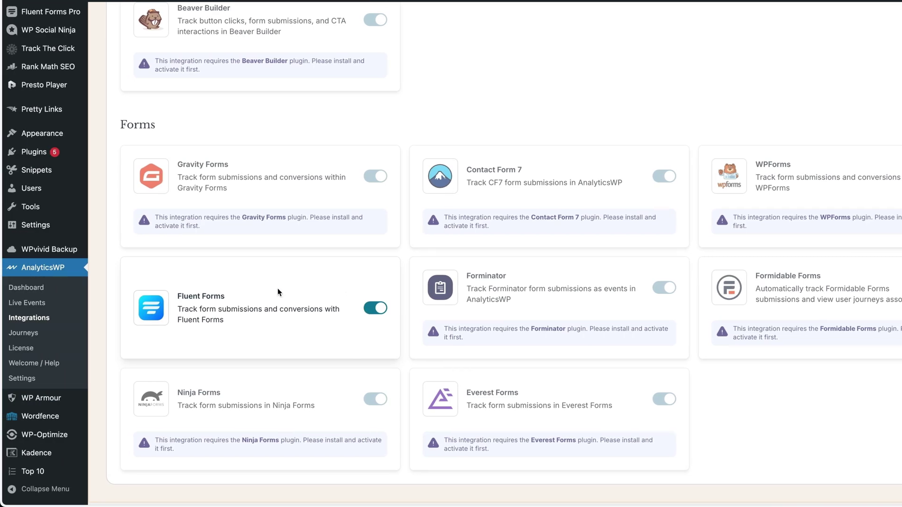
Step: Open the Journeys overview and view the journey of the anonymous visitor with a conversion
{"action": "left_click", "coordinate": [30, 334]}
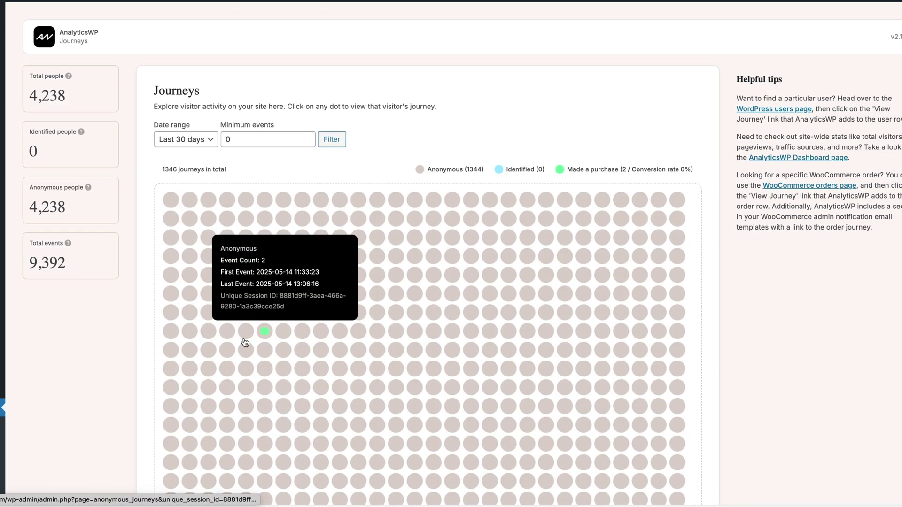
{"action": "mouse_move", "coordinate": [266, 333]}
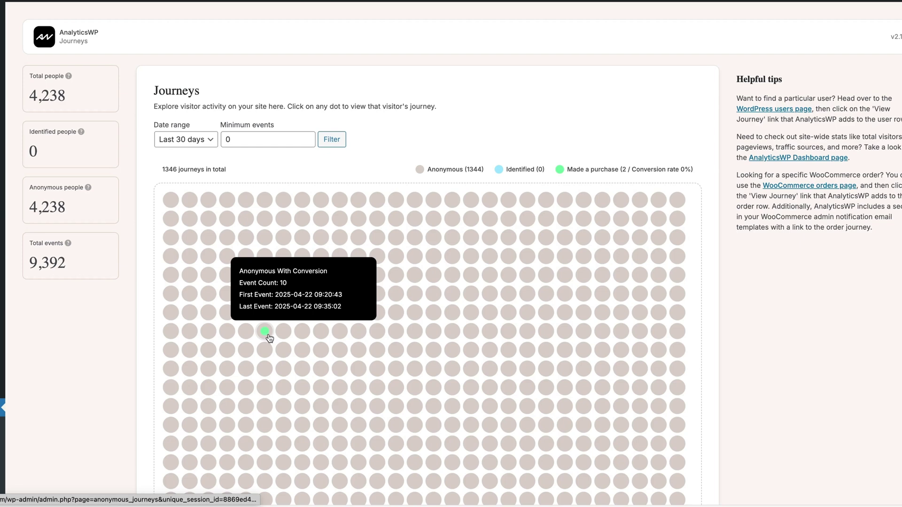
{"action": "left_click", "coordinate": [266, 332]}
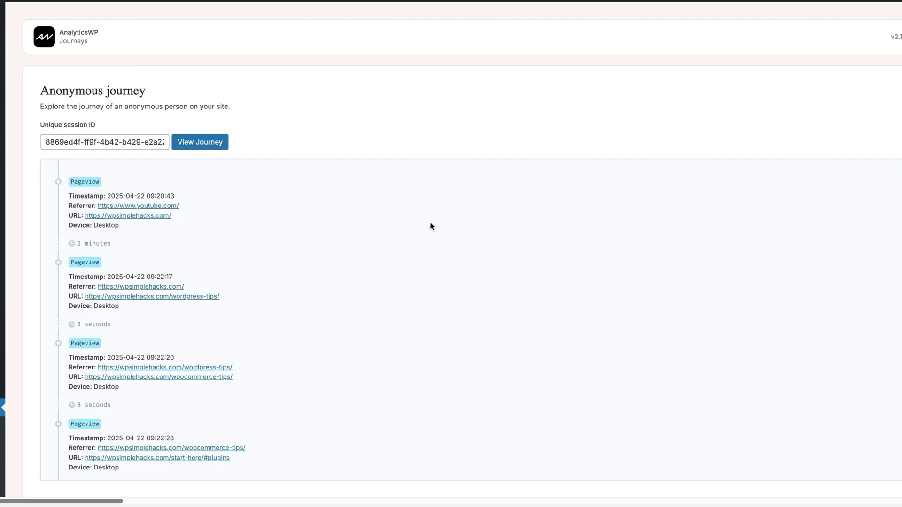
Step: Examine the anonymous visitor's journey timeline and highlight part of the event properties of the Fluent Forms submission
{"action": "scroll", "coordinate": [429, 224], "scroll_direction": "down", "scroll_amount": 3}
{"action": "scroll", "coordinate": [353, 209], "scroll_direction": "up", "scroll_amount": 3}
{"action": "scroll", "coordinate": [145, 216], "scroll_direction": "down", "scroll_amount": 3}
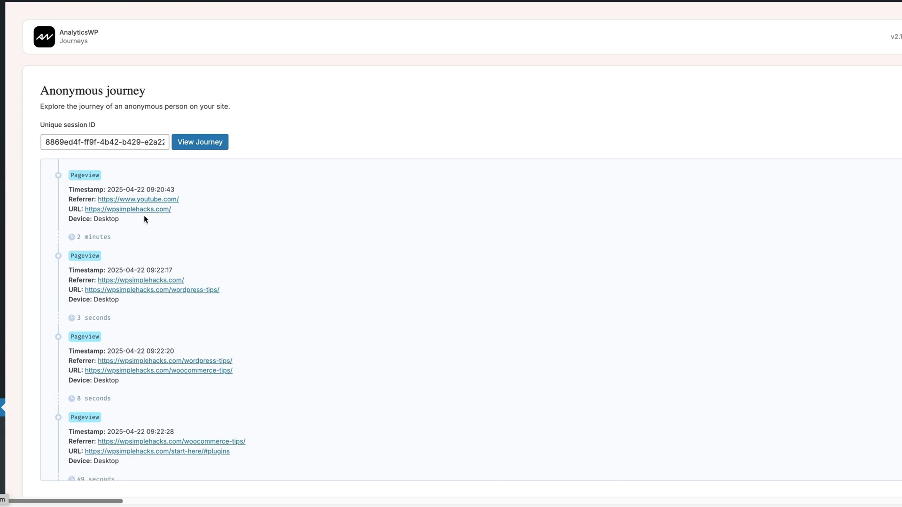
{"action": "scroll", "coordinate": [192, 233], "scroll_direction": "down", "scroll_amount": 5}
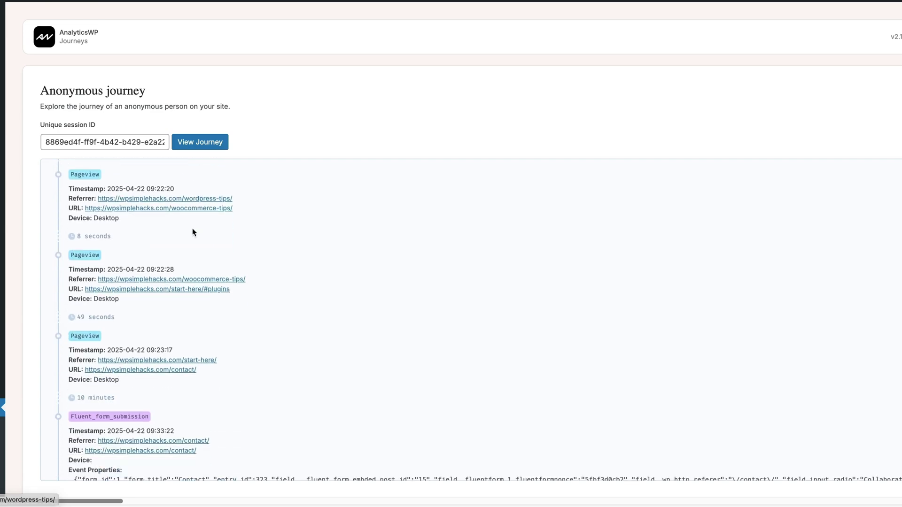
{"action": "scroll", "coordinate": [183, 308], "scroll_direction": "down", "scroll_amount": 2}
{"action": "scroll", "coordinate": [178, 284], "scroll_direction": "down", "scroll_amount": 3}
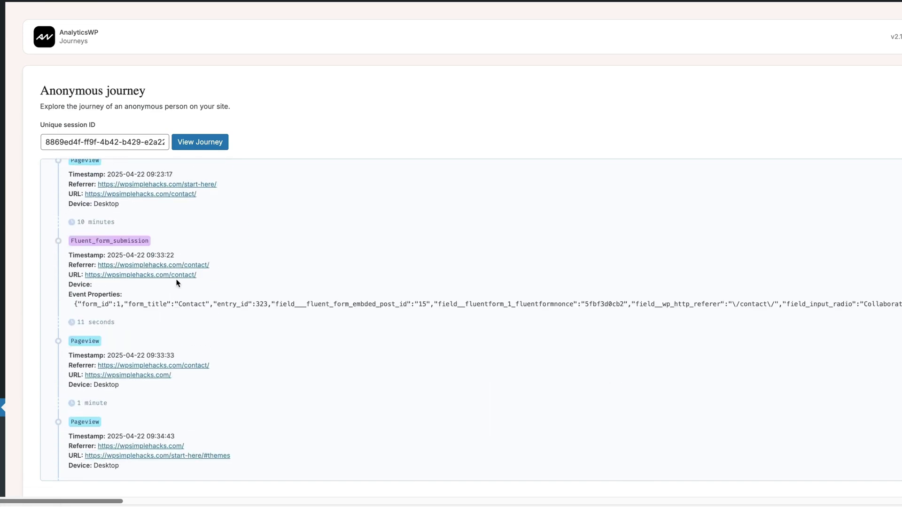
{"action": "scroll", "coordinate": [179, 280], "scroll_direction": "down", "scroll_amount": 6}
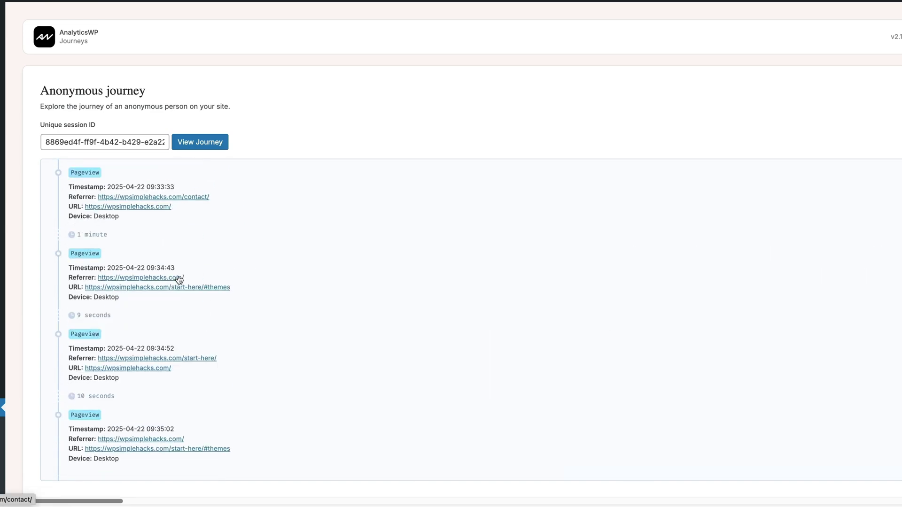
{"action": "scroll", "coordinate": [179, 280], "scroll_direction": "up", "scroll_amount": 5}
{"action": "left_click_drag", "start_coordinate": [74, 342], "coordinate": [392, 343]}
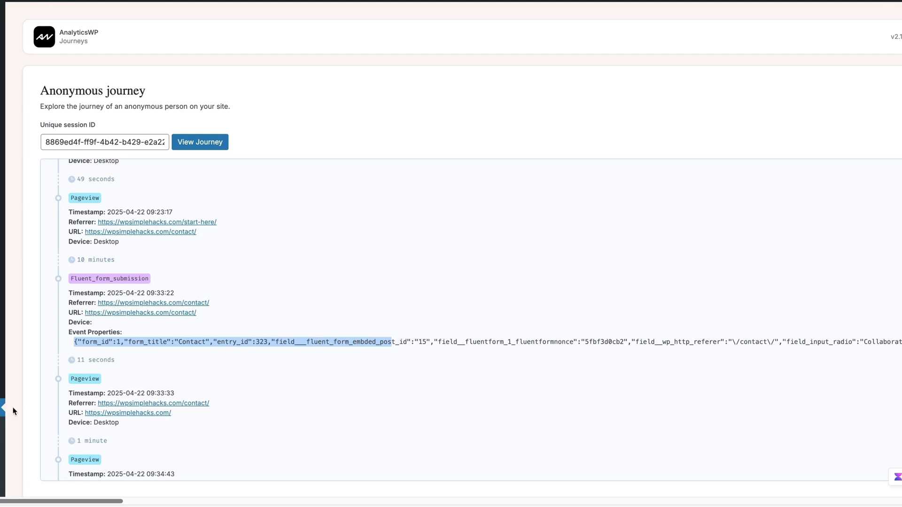
Step: Return to the Journeys overview and open the journey of the identified visitor with a conversion in the fifth row
{"action": "scroll", "coordinate": [14, 409], "scroll_direction": "down", "scroll_amount": 4}
{"action": "scroll", "coordinate": [14, 409], "scroll_direction": "left", "scroll_amount": 1}
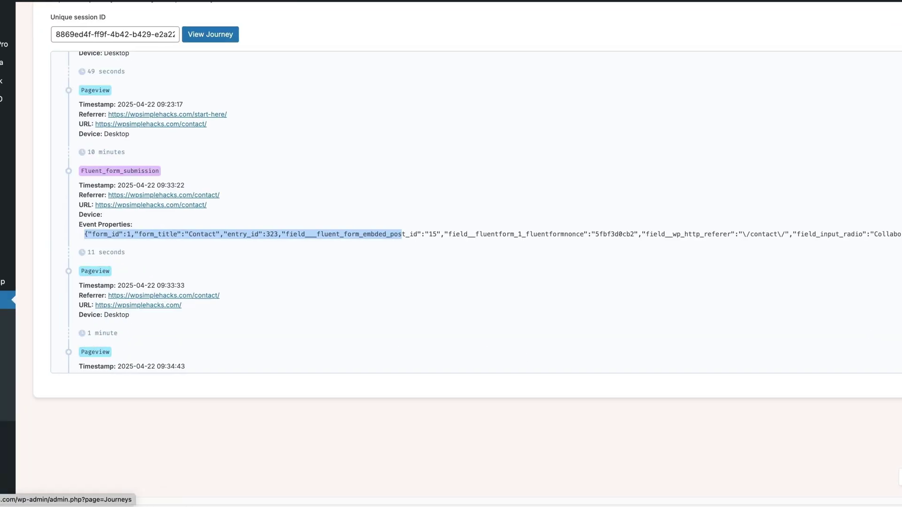
{"action": "scroll", "coordinate": [9, 364], "scroll_direction": "left", "scroll_amount": 2}
{"action": "left_click", "coordinate": [25, 365]}
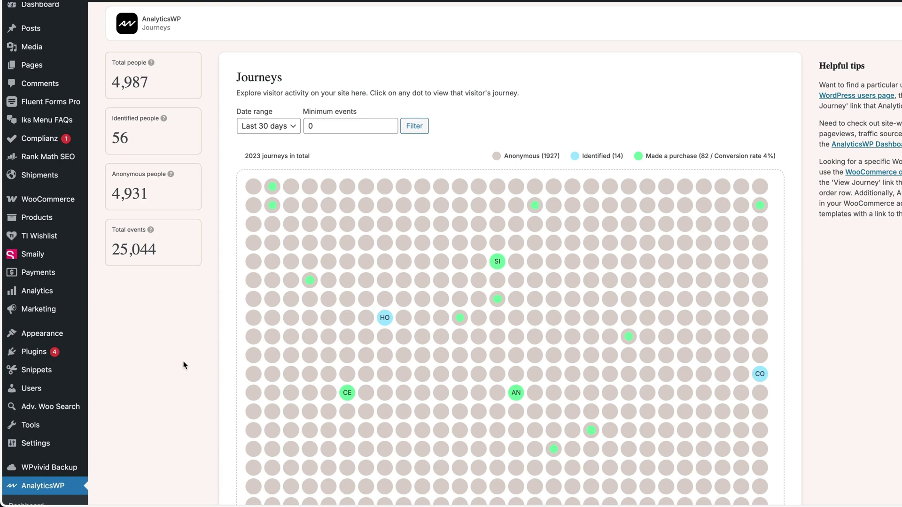
{"action": "mouse_move", "coordinate": [275, 189]}
{"action": "mouse_move", "coordinate": [499, 264]}
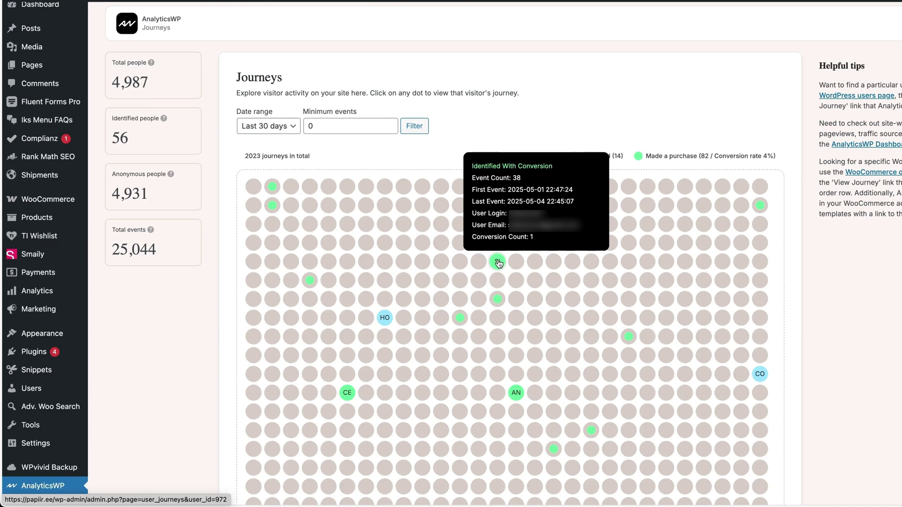
{"action": "left_click", "coordinate": [499, 262]}
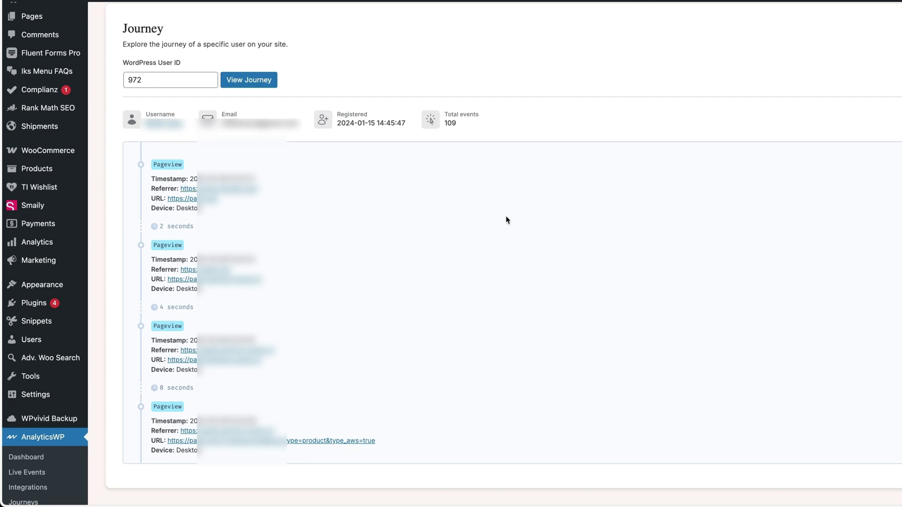
Step: Examine the pageview events in the identified user's journey timeline
{"action": "scroll", "coordinate": [718, 232], "scroll_direction": "down", "scroll_amount": 5}
{"action": "scroll", "coordinate": [718, 234], "scroll_direction": "down", "scroll_amount": 5}
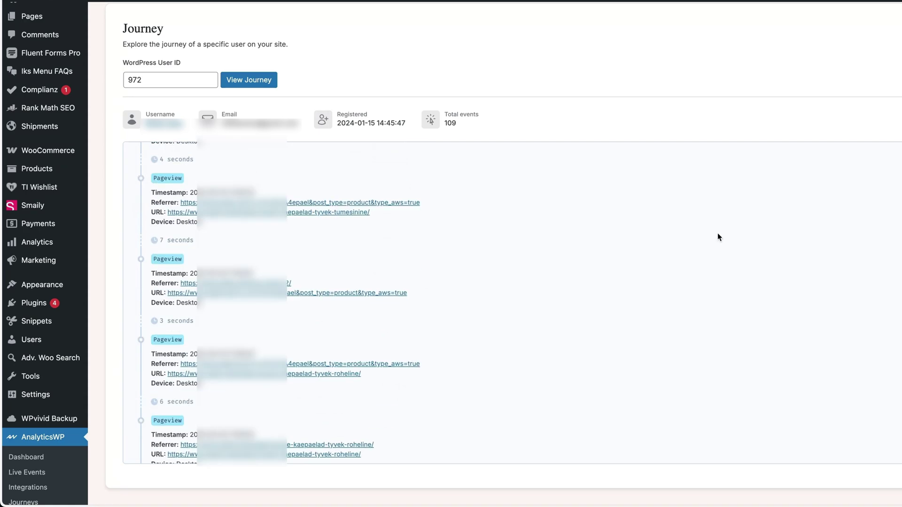
{"action": "scroll", "coordinate": [713, 241], "scroll_direction": "down", "scroll_amount": 2}
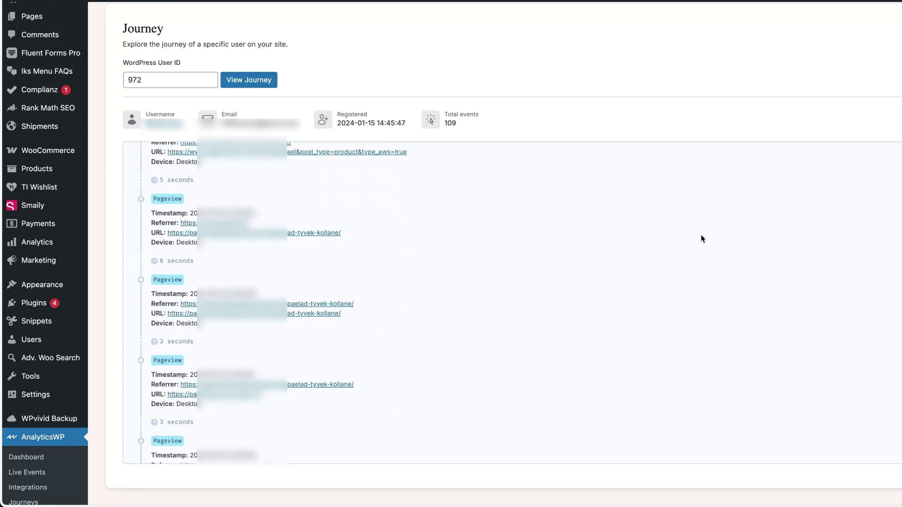
{"action": "scroll", "coordinate": [589, 245], "scroll_direction": "down", "scroll_amount": 5}
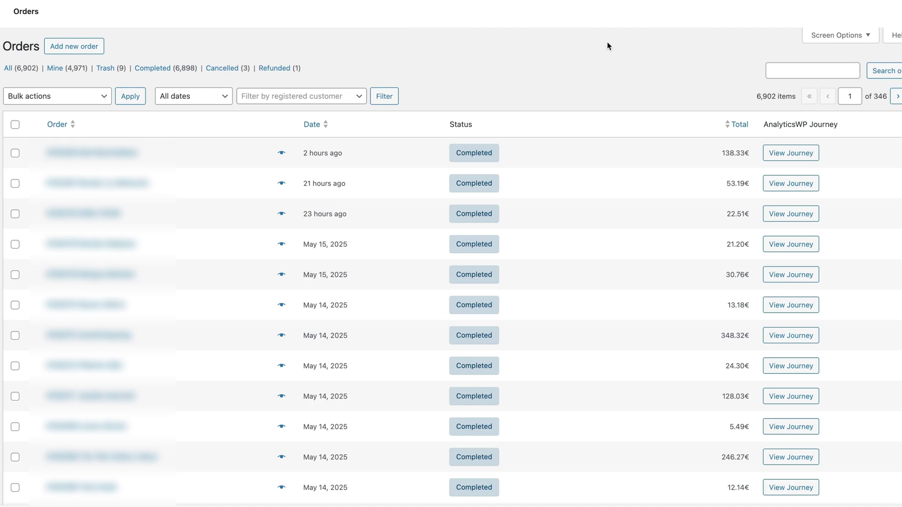
Step: View the journey of the most recent WooCommerce order and return to the orders list
{"action": "left_click", "coordinate": [793, 155]}
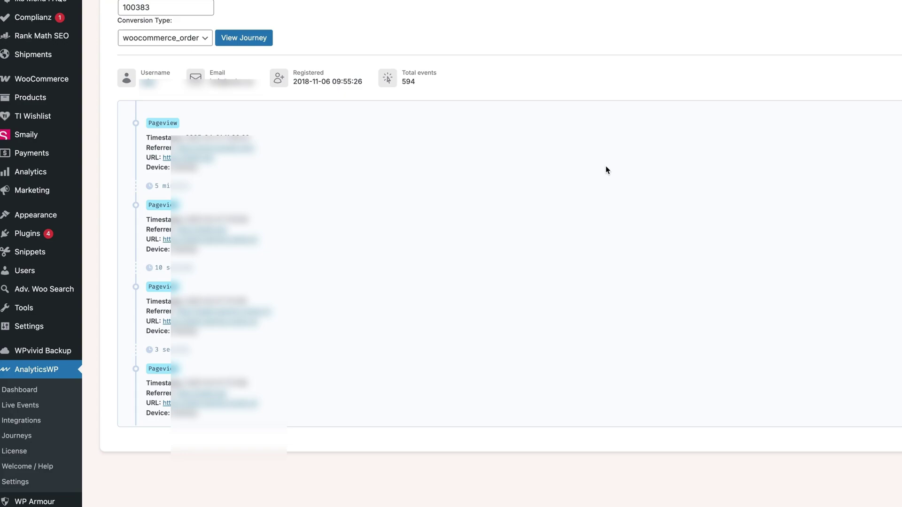
{"action": "key", "text": "alt+Left"}
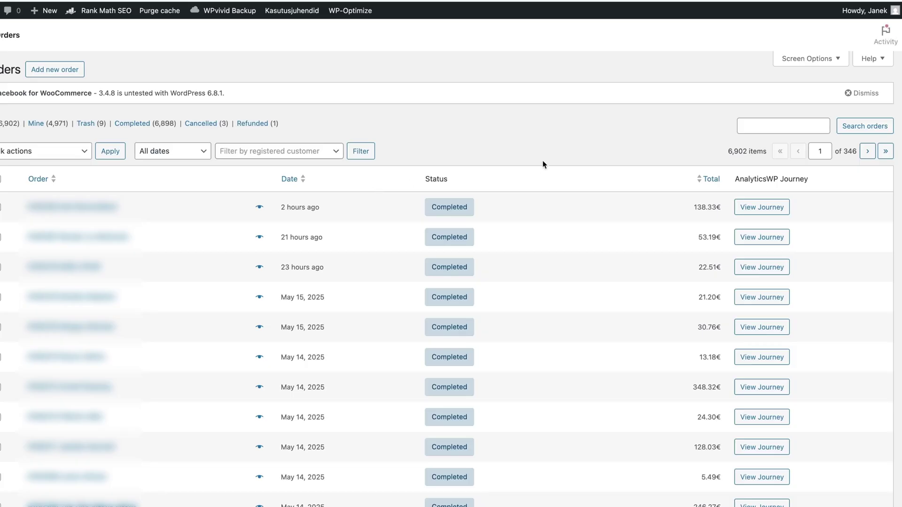
Step: Show the AnalyticsWP Source column in the orders list and close the screen options
{"action": "left_click", "coordinate": [806, 58]}
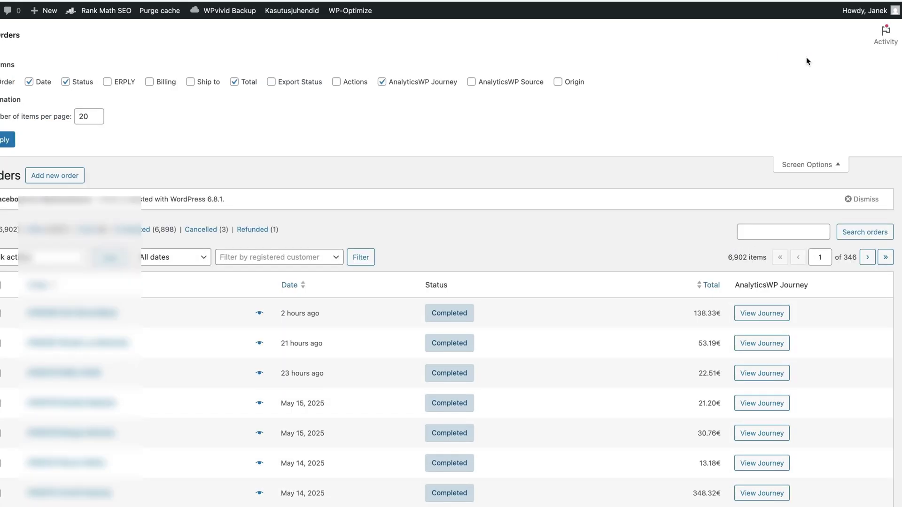
{"action": "left_click", "coordinate": [471, 83]}
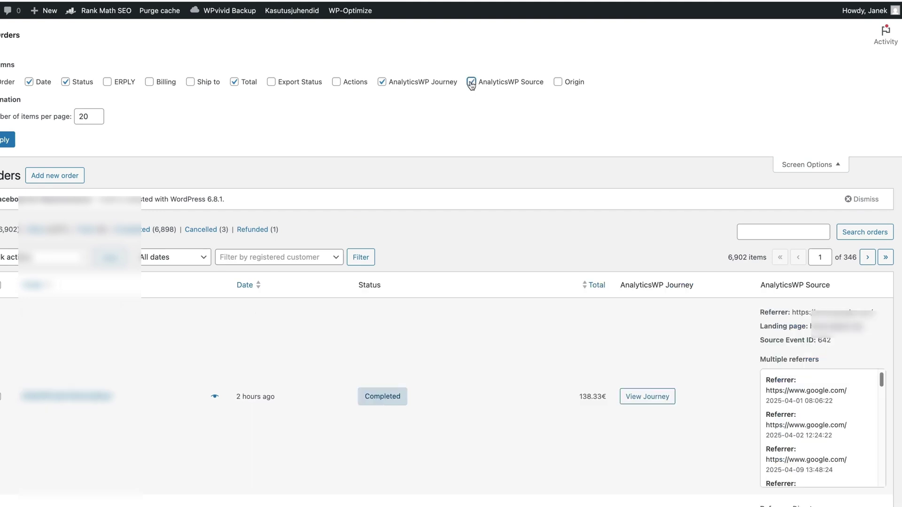
{"action": "left_click", "coordinate": [802, 161]}
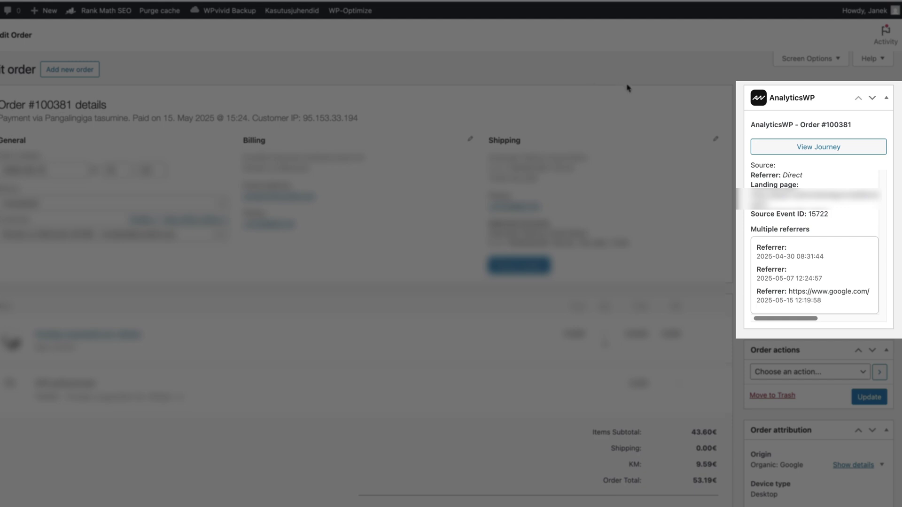
Step: Open the customer's journey from the AnalyticsWP box on the order's edit page
{"action": "left_click", "coordinate": [816, 147]}
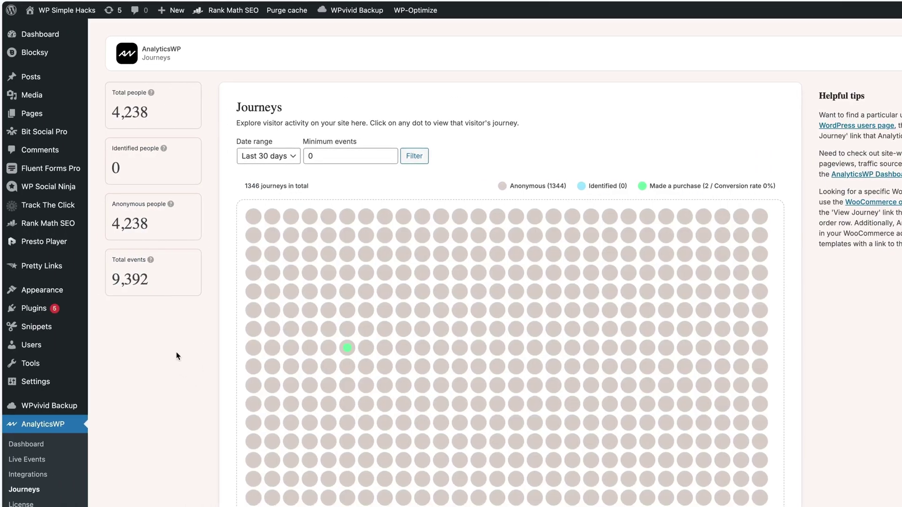
Step: Check the date range and minimum events filters on the Journeys page and open the AnalyticsWP settings
{"action": "scroll", "coordinate": [178, 355], "scroll_direction": "down", "scroll_amount": 1}
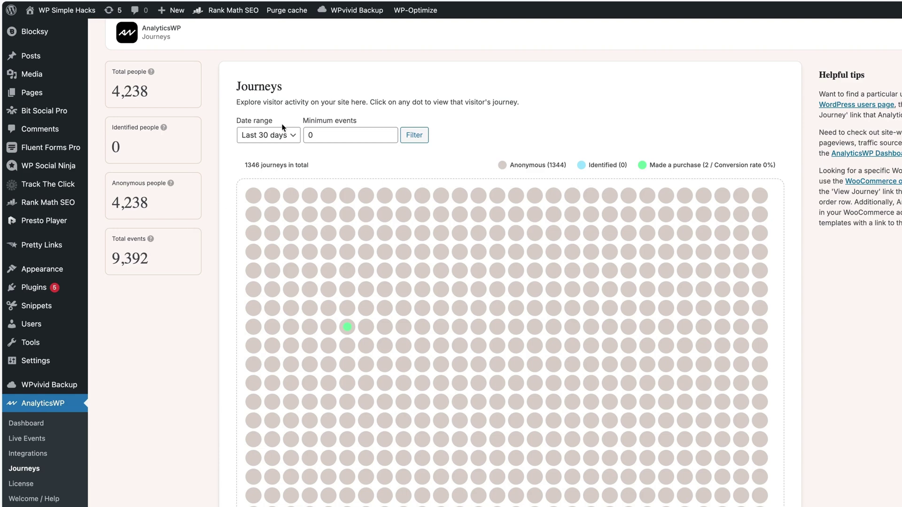
{"action": "left_click", "coordinate": [291, 135]}
{"action": "left_click", "coordinate": [313, 135]}
{"action": "scroll", "coordinate": [165, 364], "scroll_direction": "down", "scroll_amount": 3}
{"action": "left_click", "coordinate": [23, 456]}
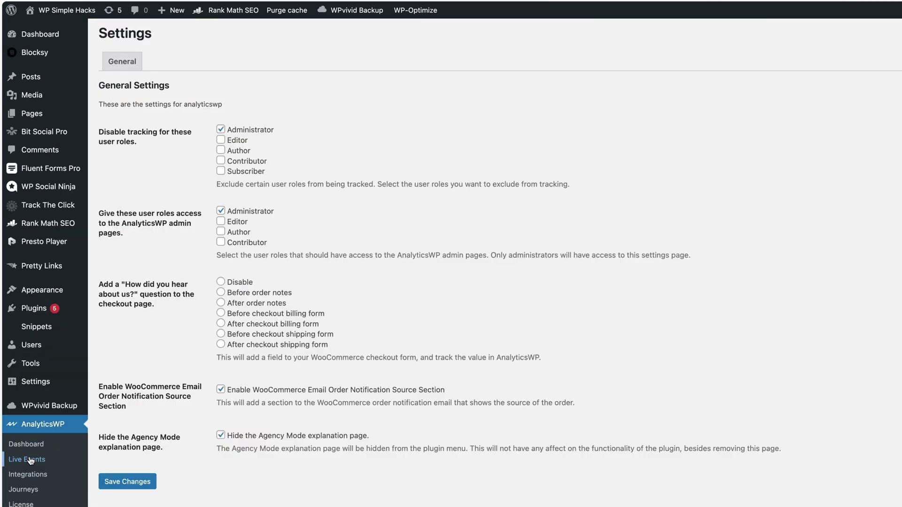
Step: Turn off hiding of the Agency Mode explanation page in the AnalyticsWP settings, save the changes and open the For agencies page
{"action": "scroll", "coordinate": [439, 137], "scroll_direction": "down", "scroll_amount": 2}
{"action": "scroll", "coordinate": [439, 137], "scroll_direction": "up", "scroll_amount": 1}
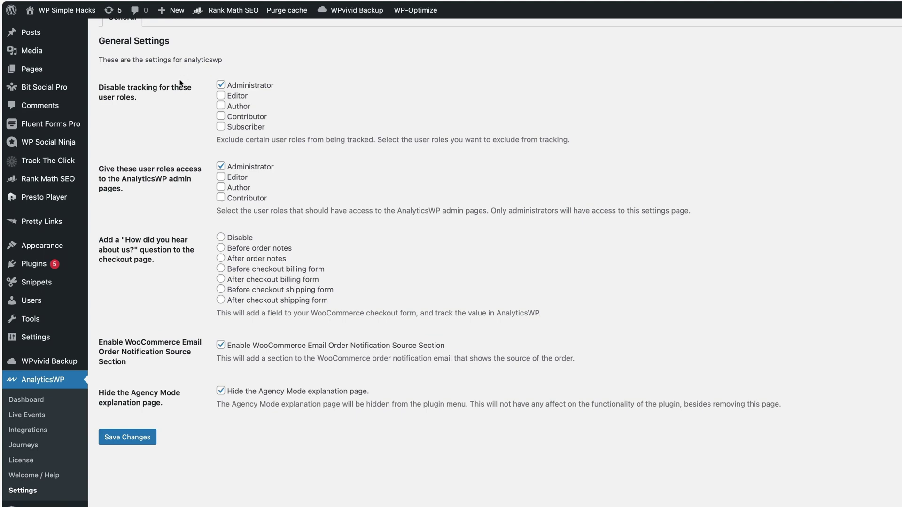
{"action": "scroll", "coordinate": [280, 109], "scroll_direction": "up", "scroll_amount": 2}
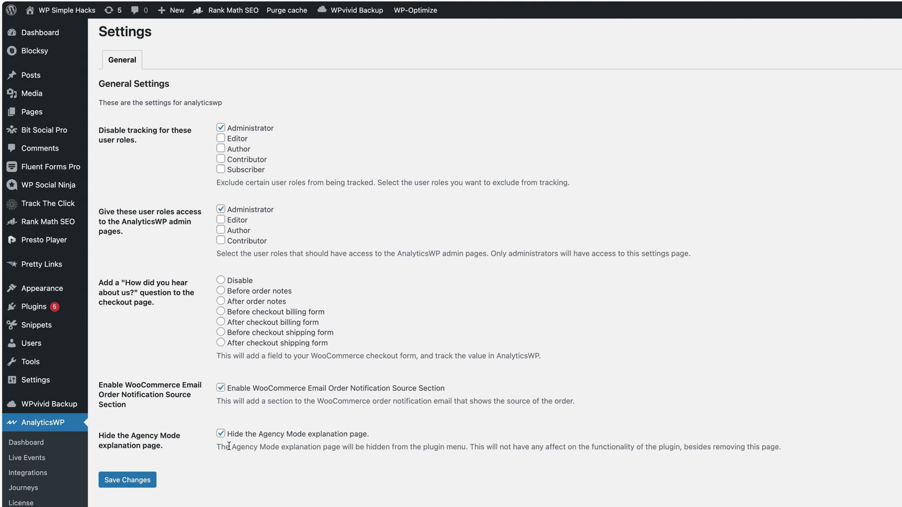
{"action": "scroll", "coordinate": [232, 413], "scroll_direction": "down", "scroll_amount": 2}
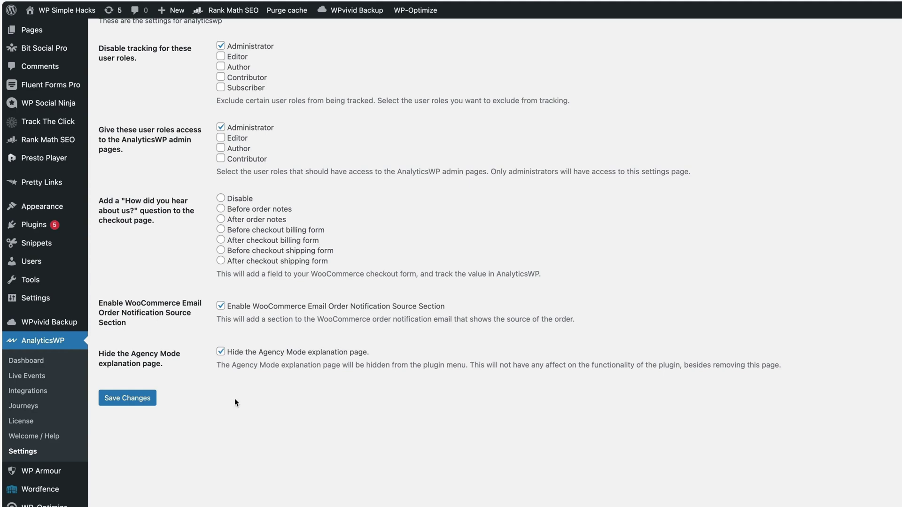
{"action": "left_click", "coordinate": [220, 352]}
{"action": "left_click", "coordinate": [137, 402]}
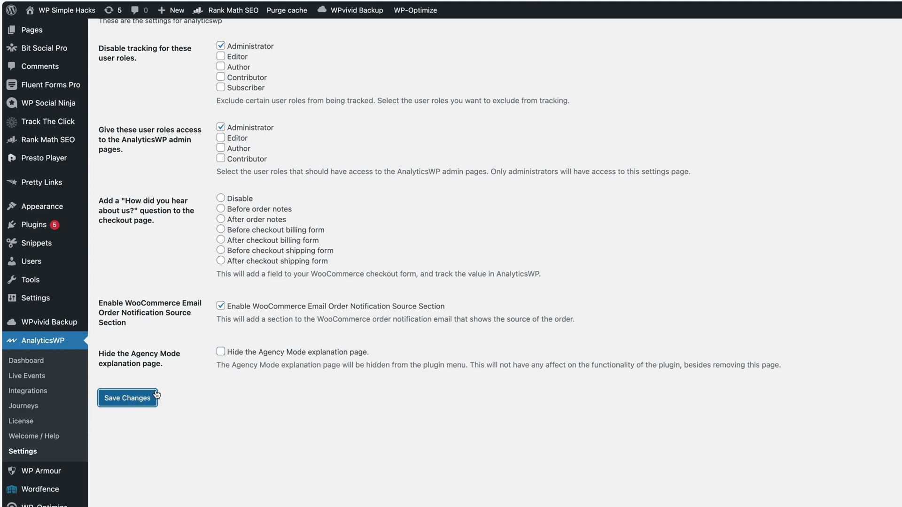
{"action": "scroll", "coordinate": [102, 396], "scroll_direction": "down", "scroll_amount": 5}
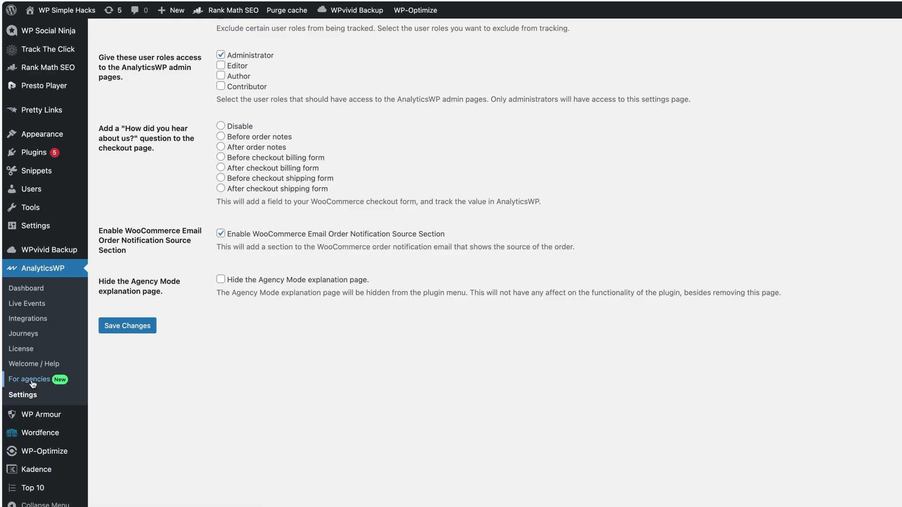
{"action": "left_click", "coordinate": [32, 382]}
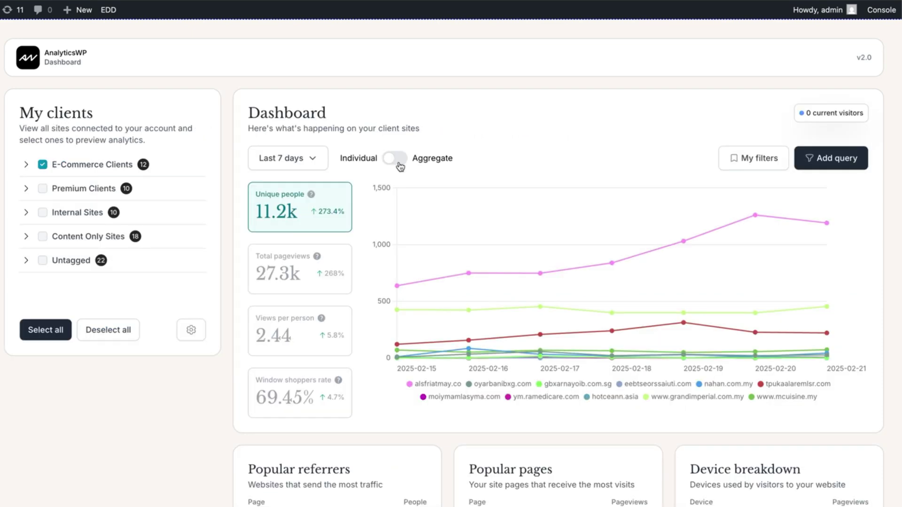
Step: Compare the aggregate and individual views on the agency dashboard and preview analytics for several Premium Clients sites one at a time
{"action": "left_click", "coordinate": [395, 158]}
{"action": "left_click", "coordinate": [395, 158]}
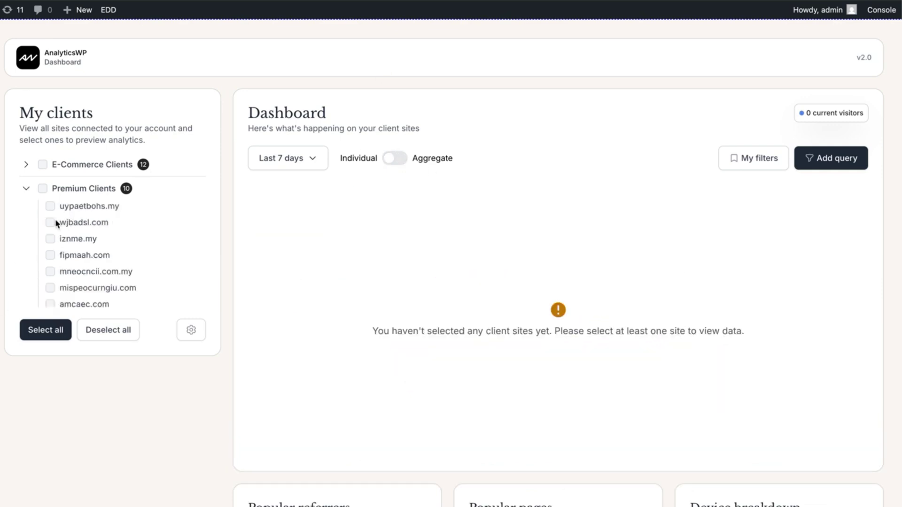
{"action": "left_click", "coordinate": [50, 207]}
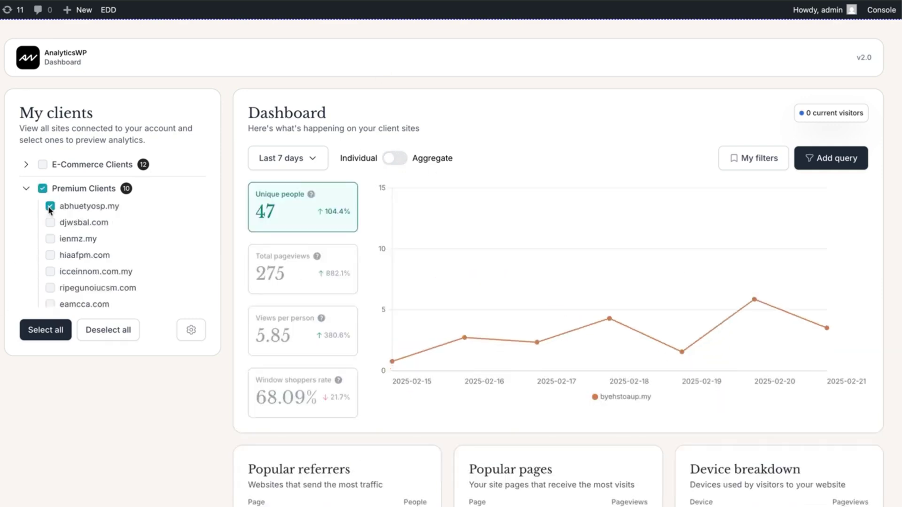
{"action": "left_click", "coordinate": [49, 207]}
{"action": "left_click", "coordinate": [50, 239]}
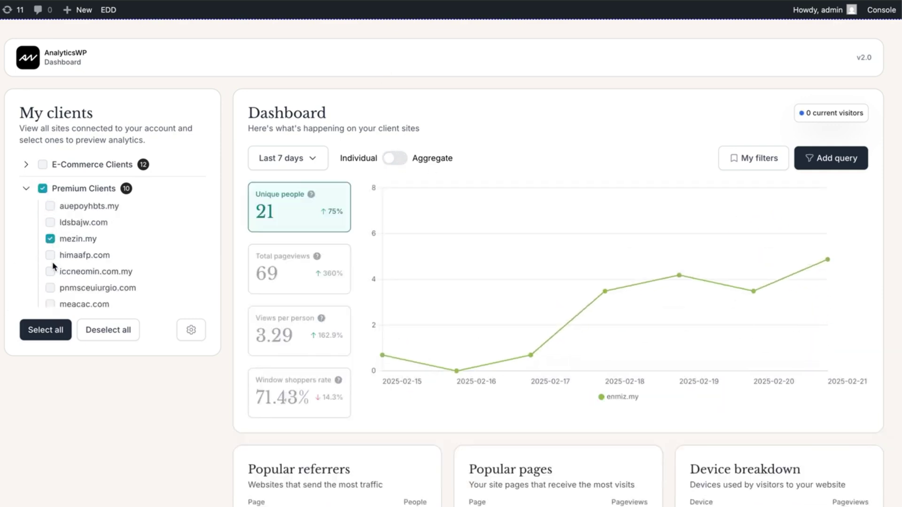
{"action": "left_click", "coordinate": [49, 238]}
{"action": "left_click", "coordinate": [49, 255]}
{"action": "left_click", "coordinate": [50, 255]}
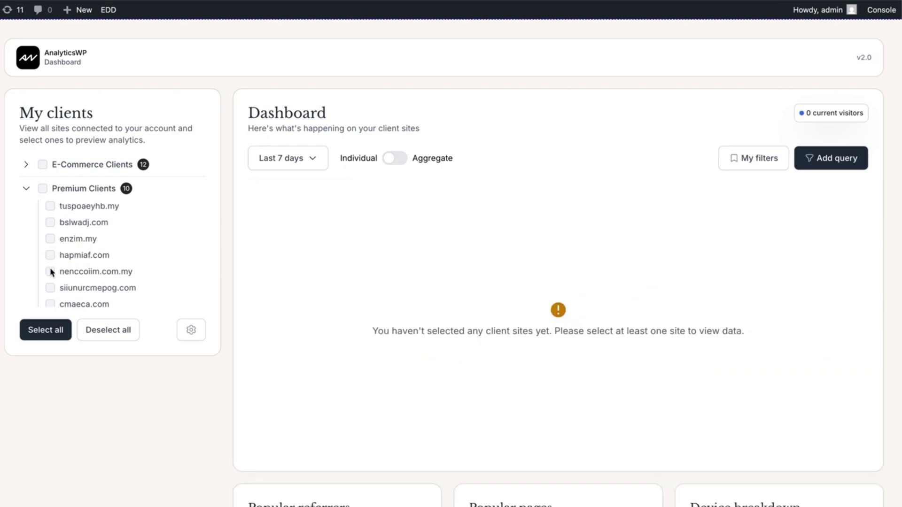
{"action": "left_click", "coordinate": [50, 271]}
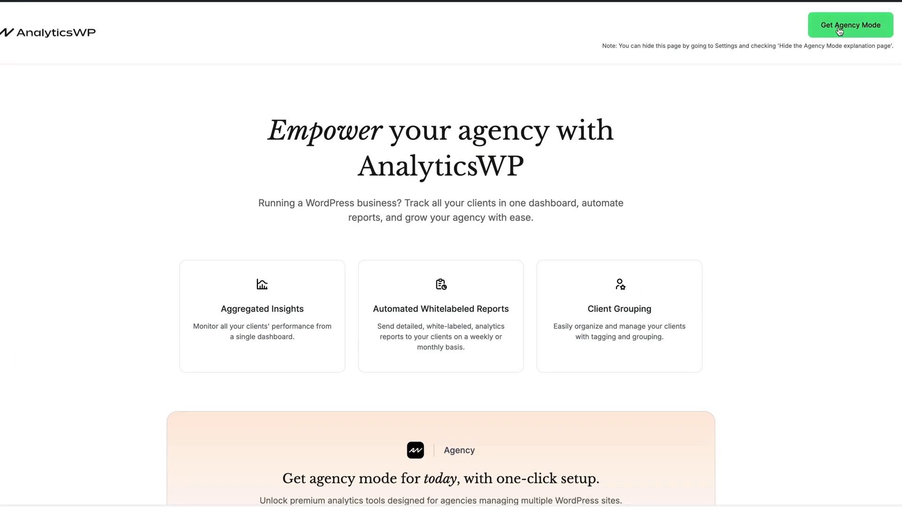
Step: Open the Get Agency Mode offer on the AnalyticsWP website and view the plugin's pricing plans
{"action": "left_click", "coordinate": [840, 31]}
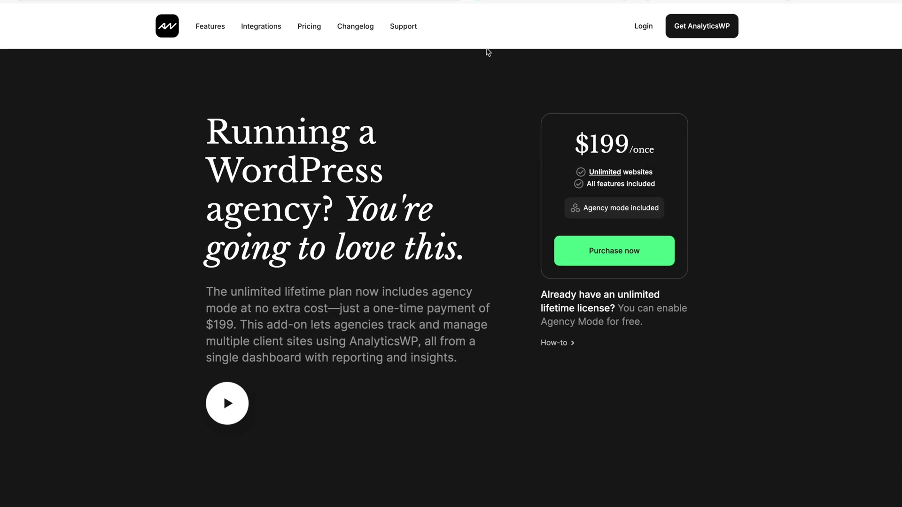
{"action": "left_click", "coordinate": [313, 28]}
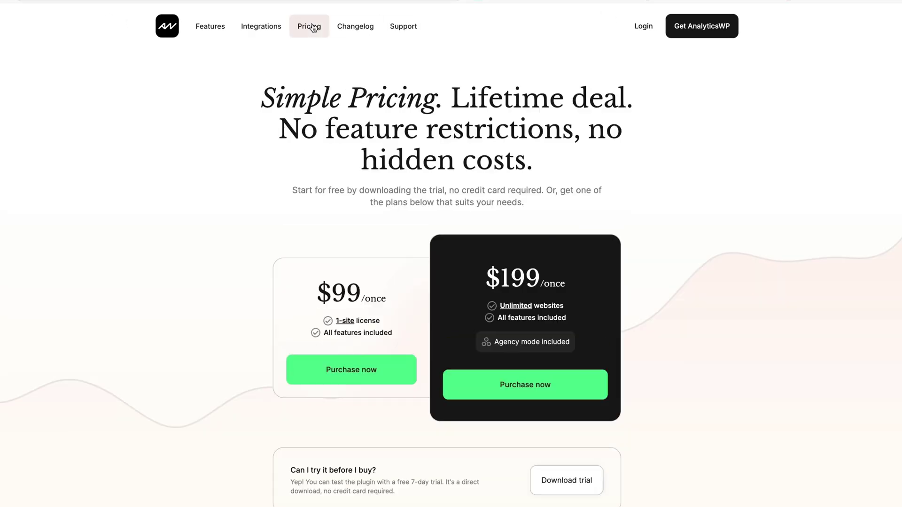